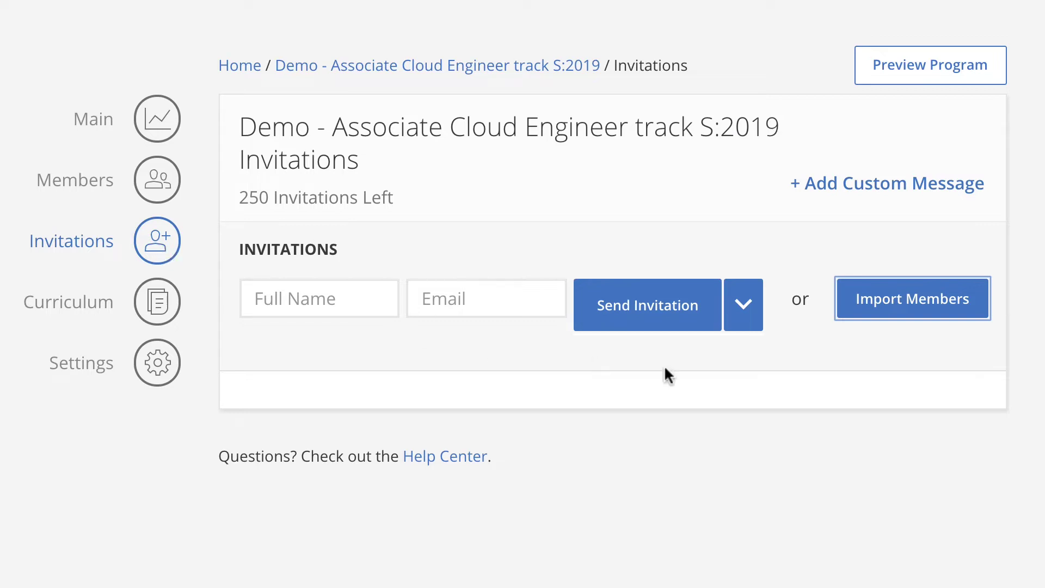
# Step: Open the program's Import Members dialog, then advance to the 'Join Coursera Program' slide
pyautogui.click(888, 316)
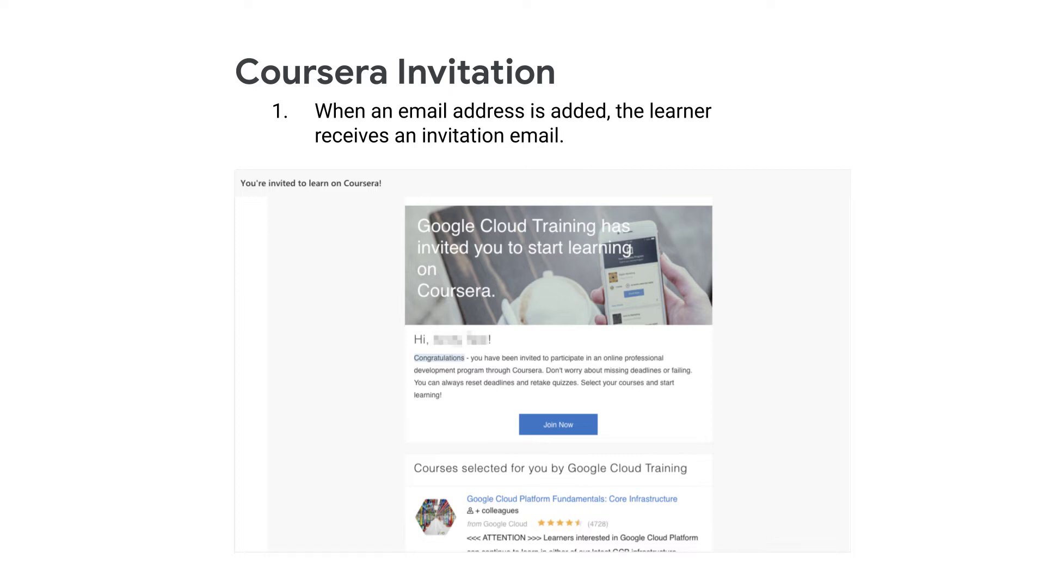
pyautogui.press('Right')
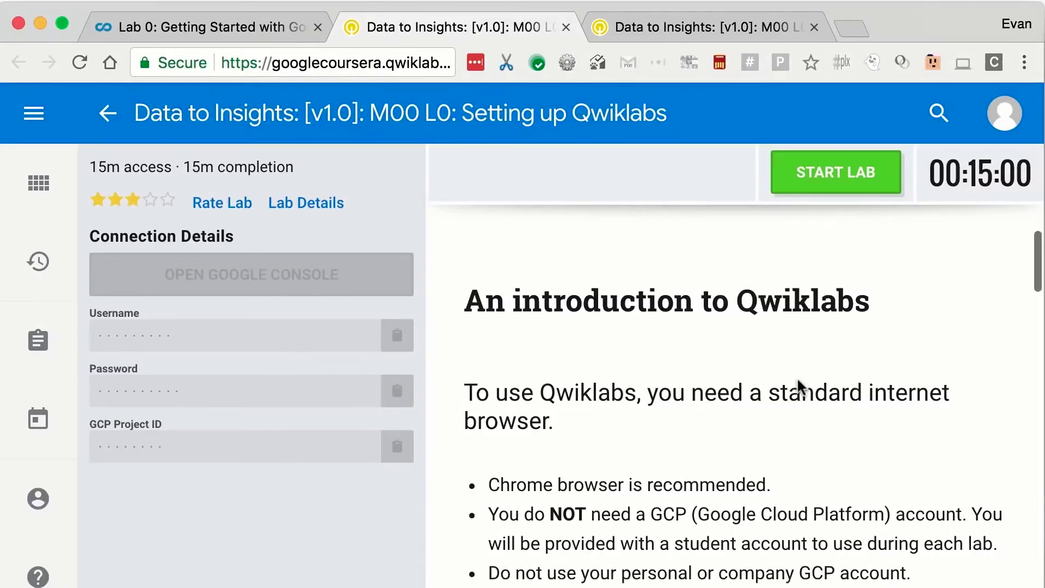
# Step: Skim the lab instructions, return to the top, and start the lab so resources provision
pyautogui.scroll(-20, 798, 382)
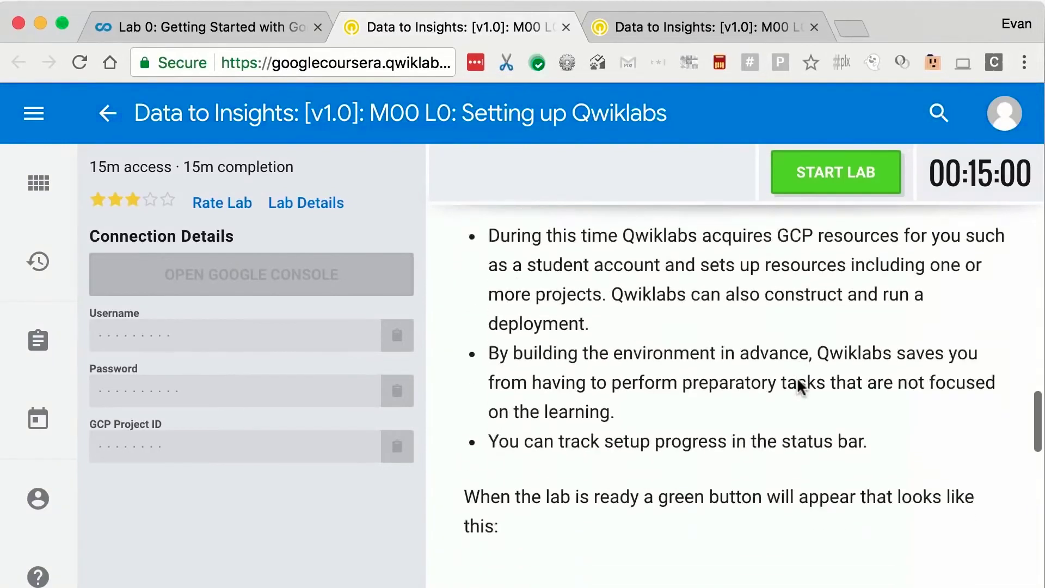
pyautogui.scroll(-20, 797, 377)
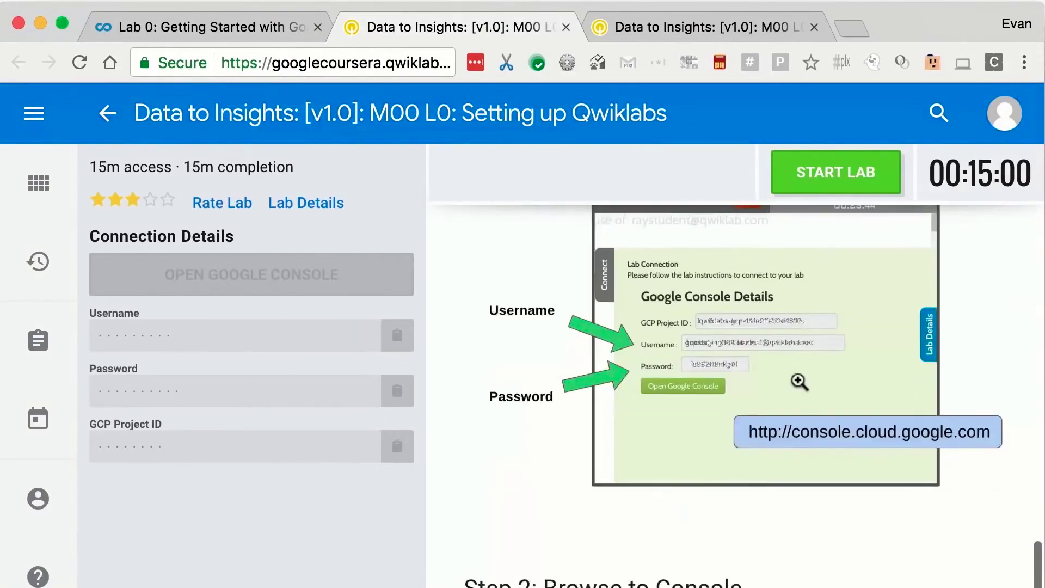
pyautogui.scroll(20, 797, 377)
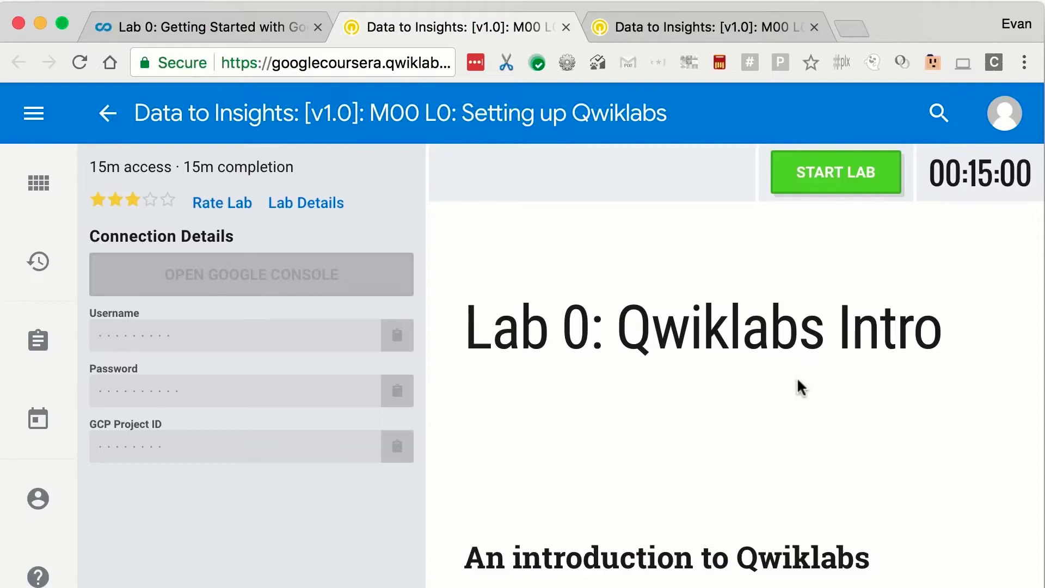
pyautogui.click(833, 188)
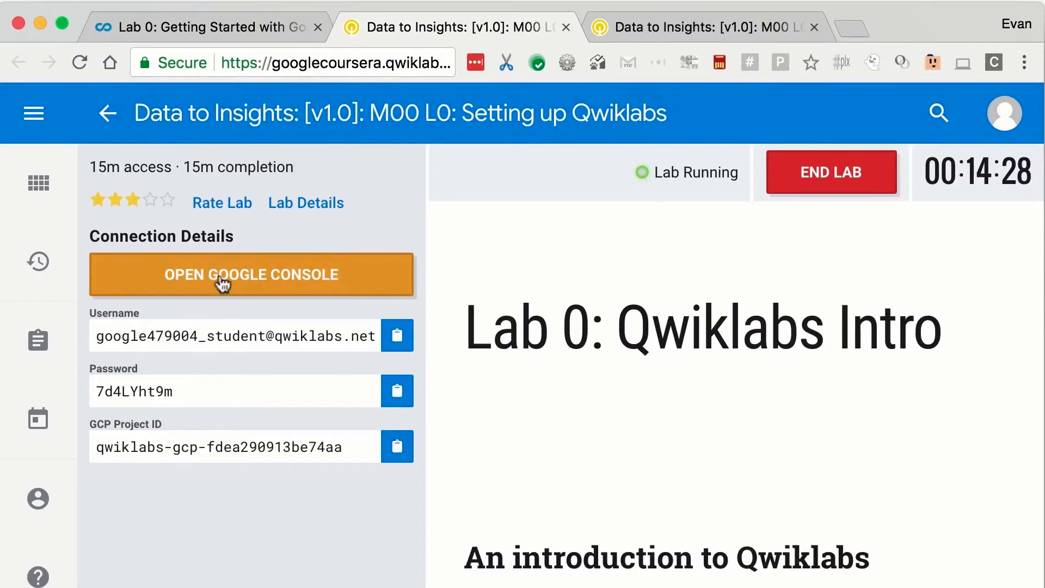
# Step: Launch the lab's Google console sign-in page in a new tab
pyautogui.click(281, 284)
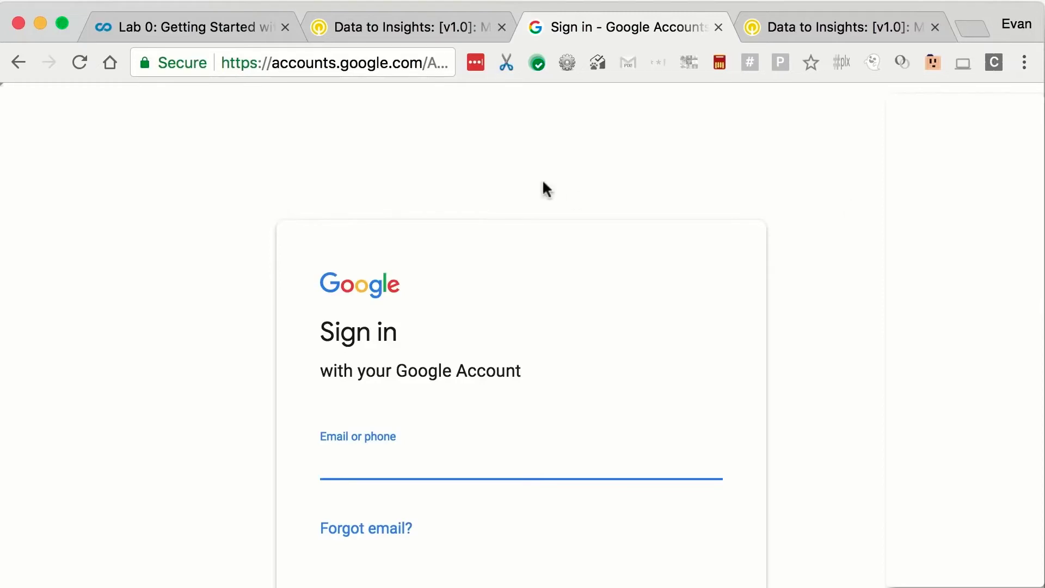
# Step: Copy the lab's student username from Qwiklabs into the Google sign-in email field
pyautogui.click(428, 30)
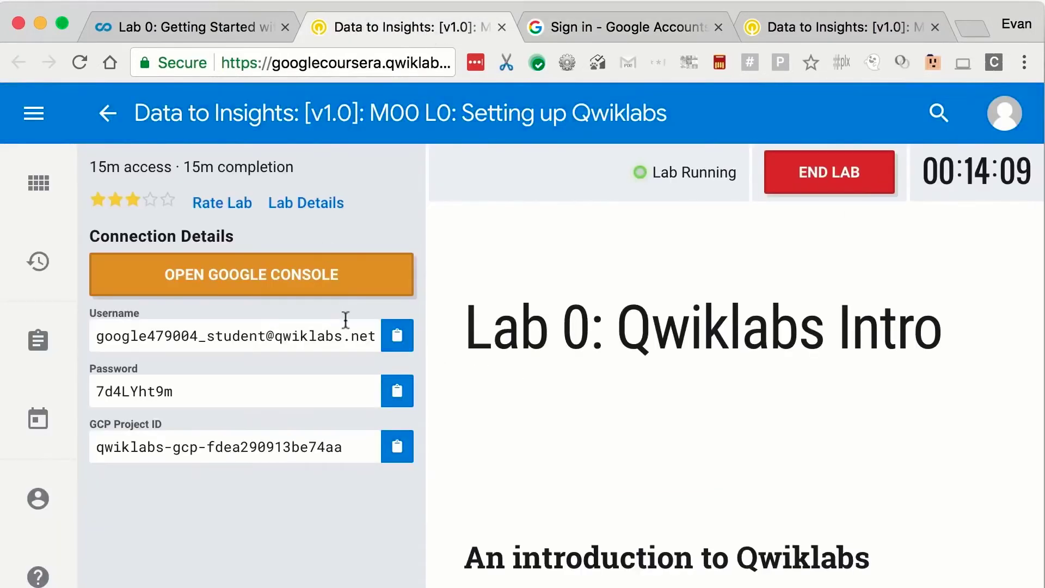
pyautogui.click(401, 340)
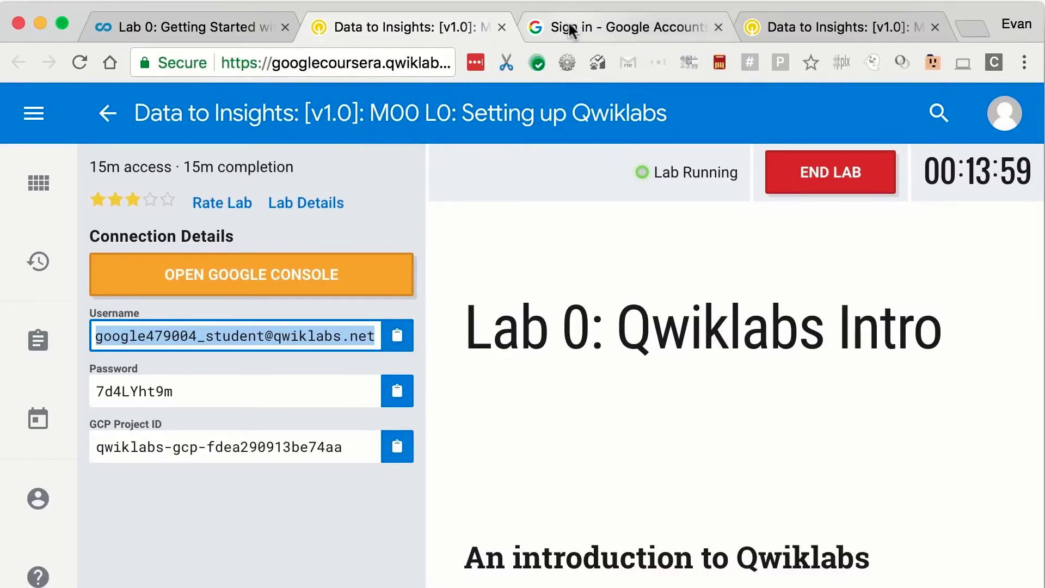
pyautogui.click(570, 30)
pyautogui.press('super+v')
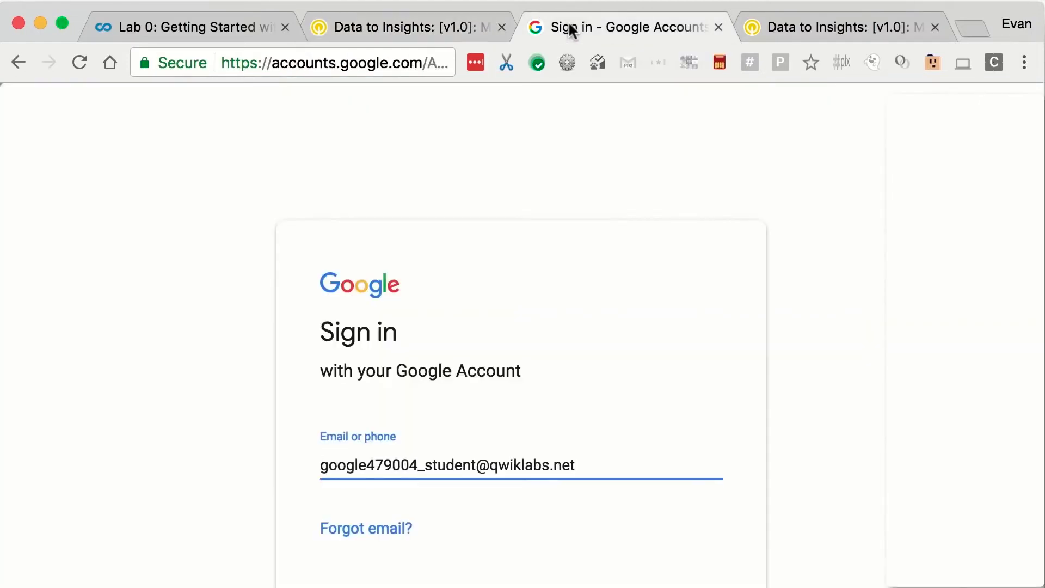
# Step: Continue to the password step and sign in with the copied student password
pyautogui.click(455, 23)
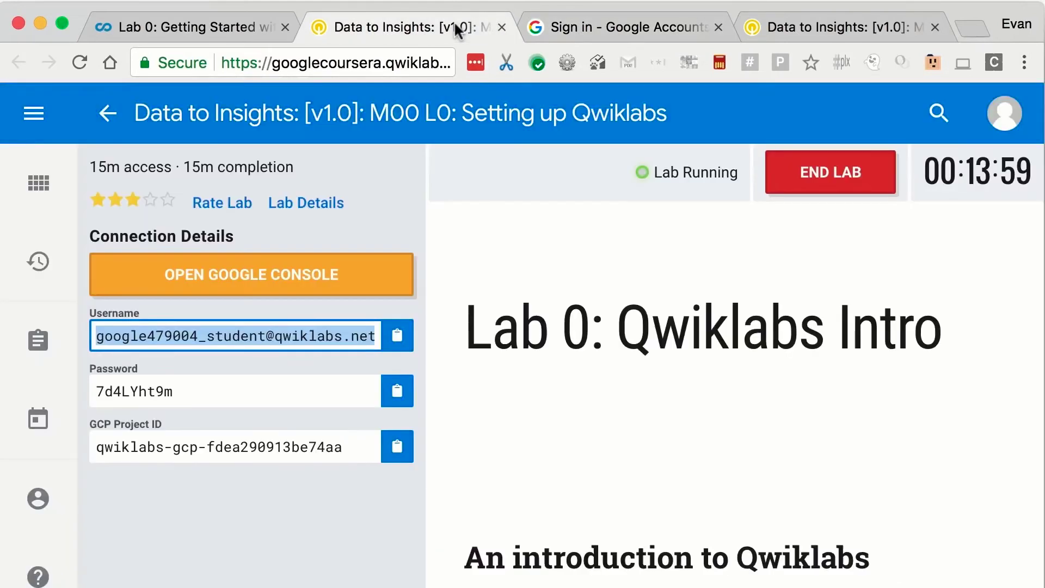
pyautogui.click(399, 403)
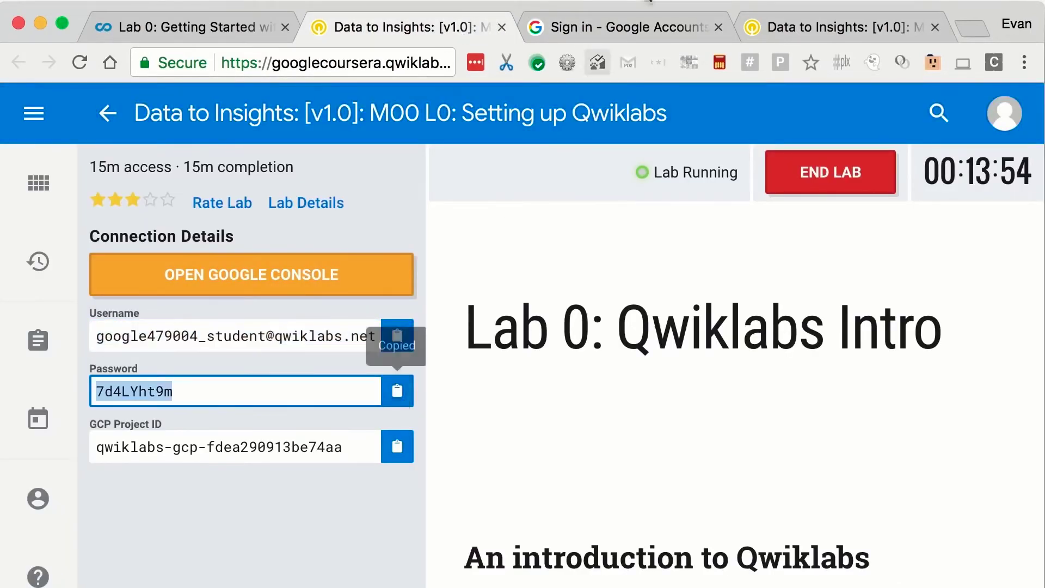
pyautogui.click(620, 27)
pyautogui.press('Tab')
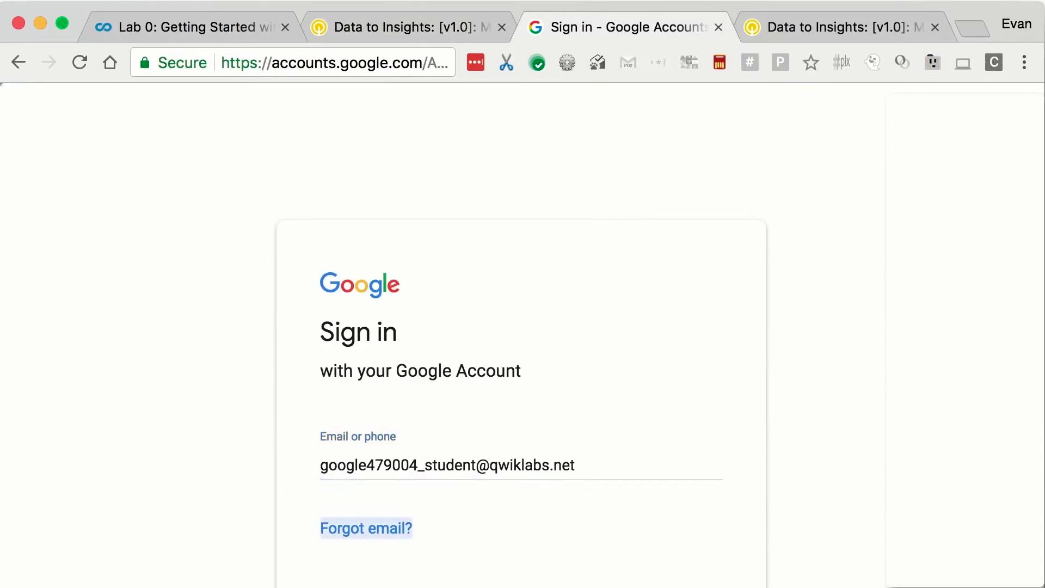
pyautogui.press('Tab')
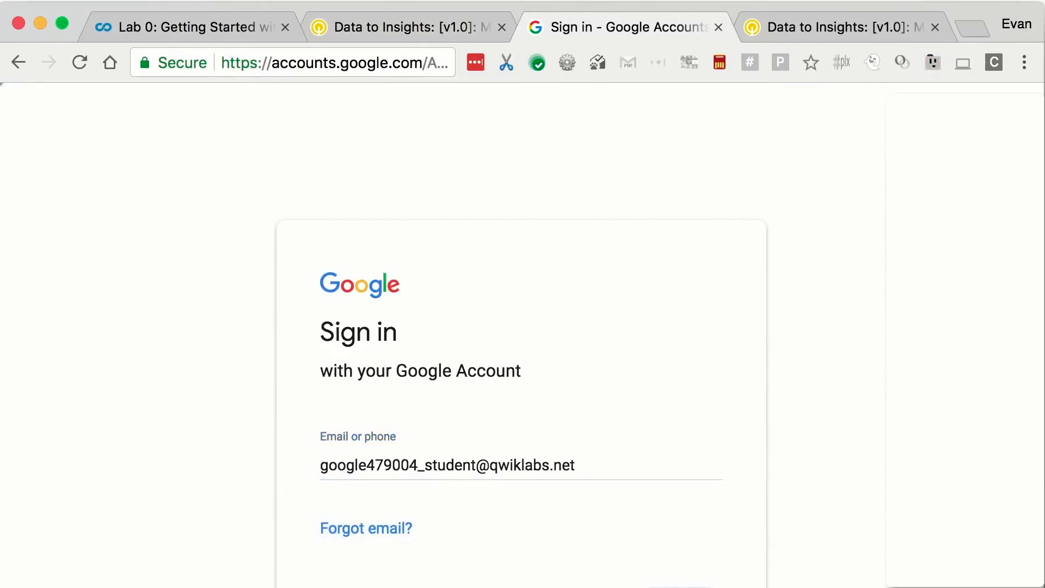
pyautogui.press('Return')
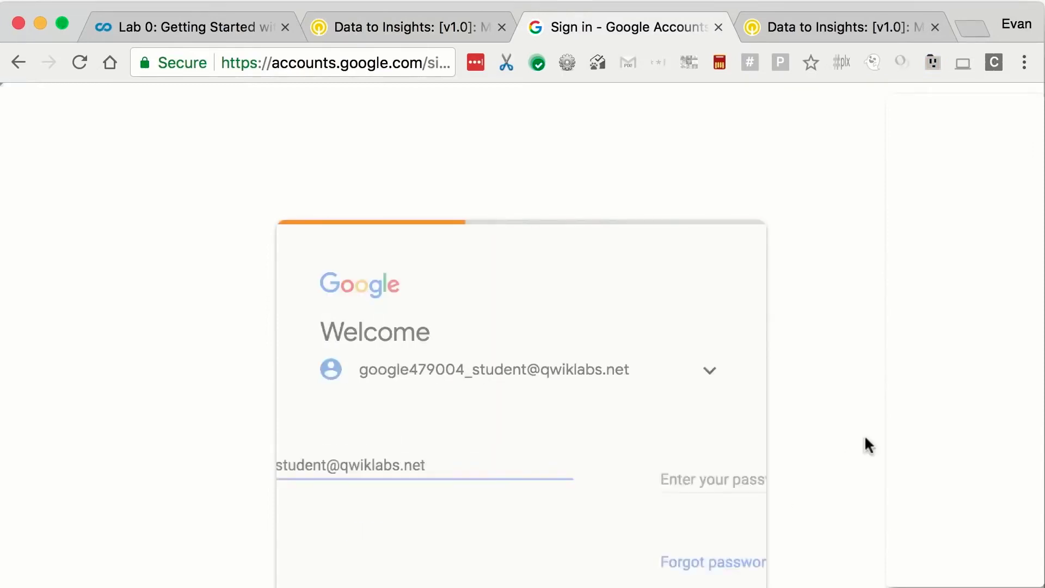
pyautogui.press('super+v')
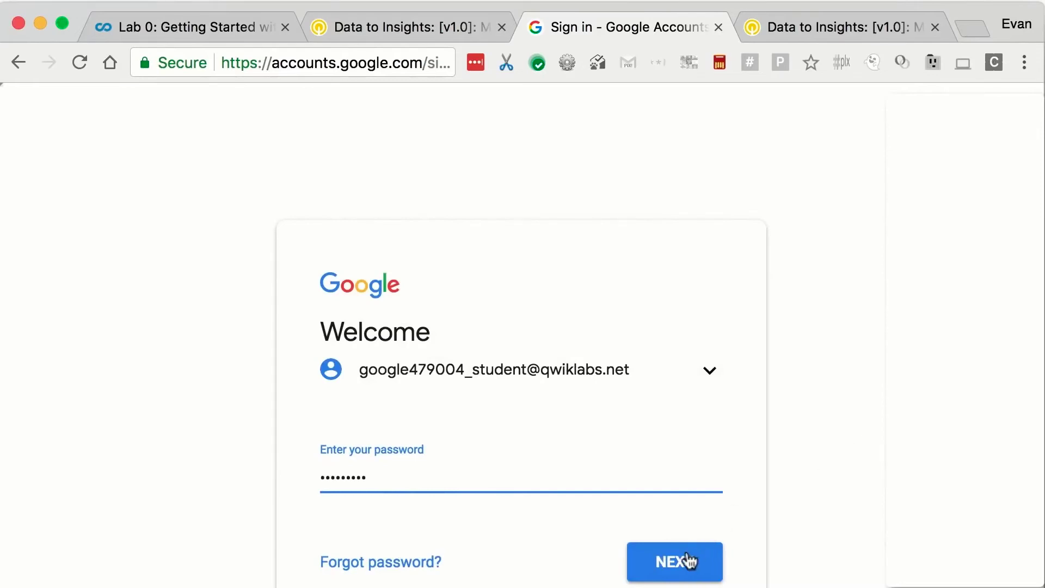
pyautogui.click(688, 560)
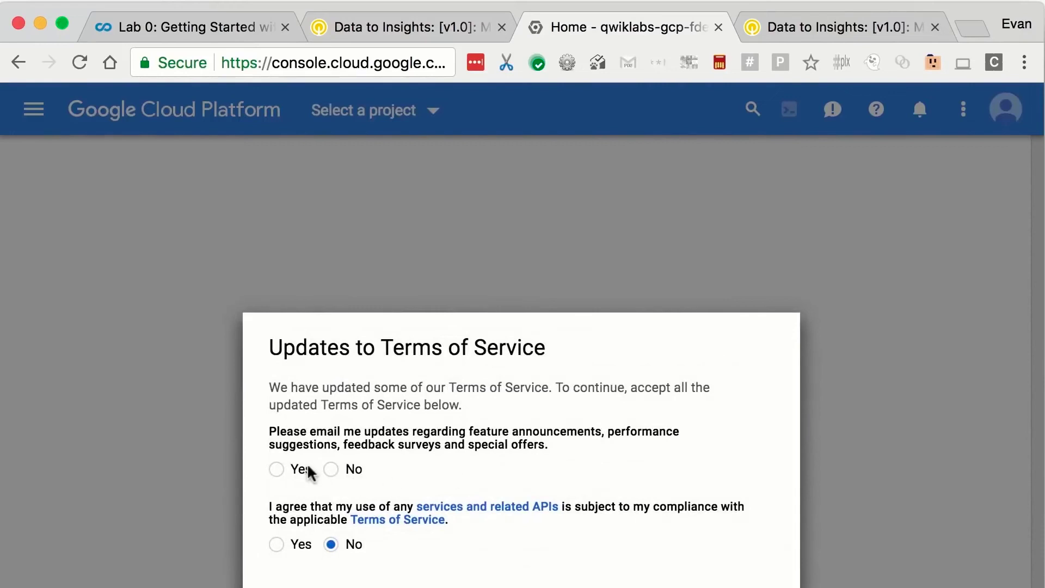
# Step: Opt in to email updates and agree to the updated Terms of Service
pyautogui.click(276, 544)
pyautogui.click(276, 469)
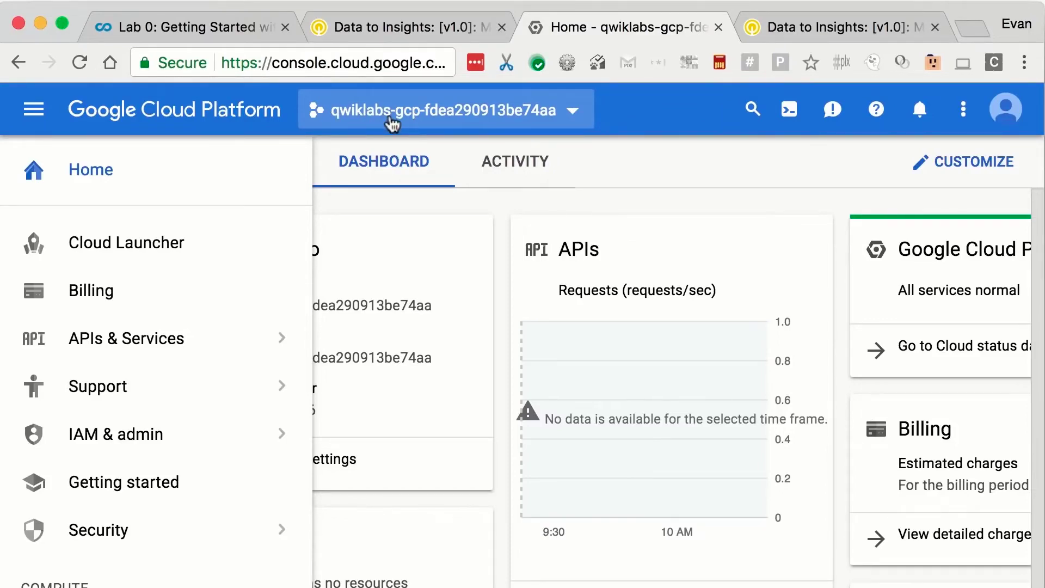
# Step: Verify qwiklabs-gcp-fdea290913be74aa is the only project, check the navigation menu, then return to Qwiklabs
pyautogui.click(418, 117)
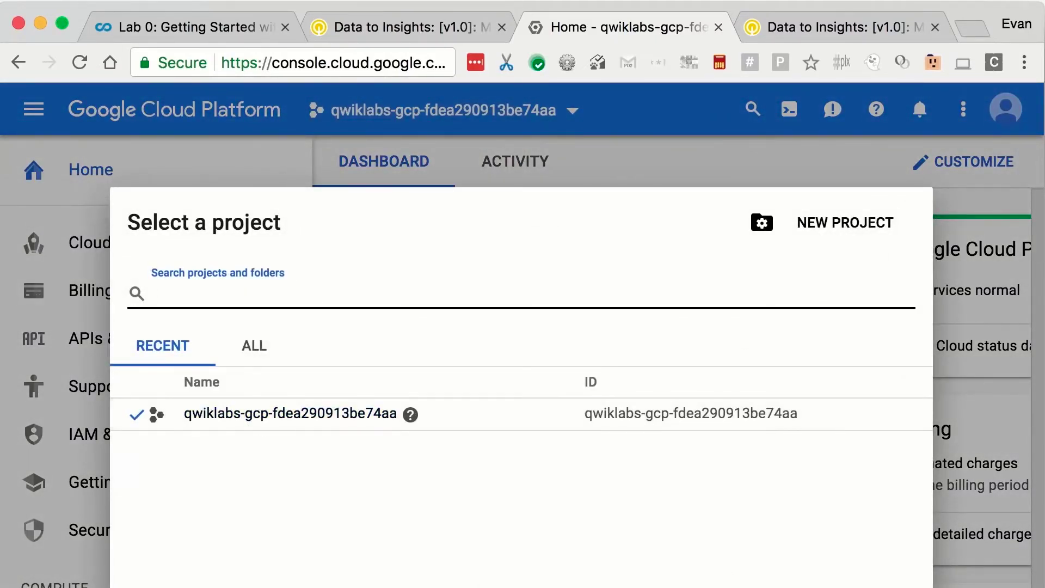
pyautogui.press('Escape')
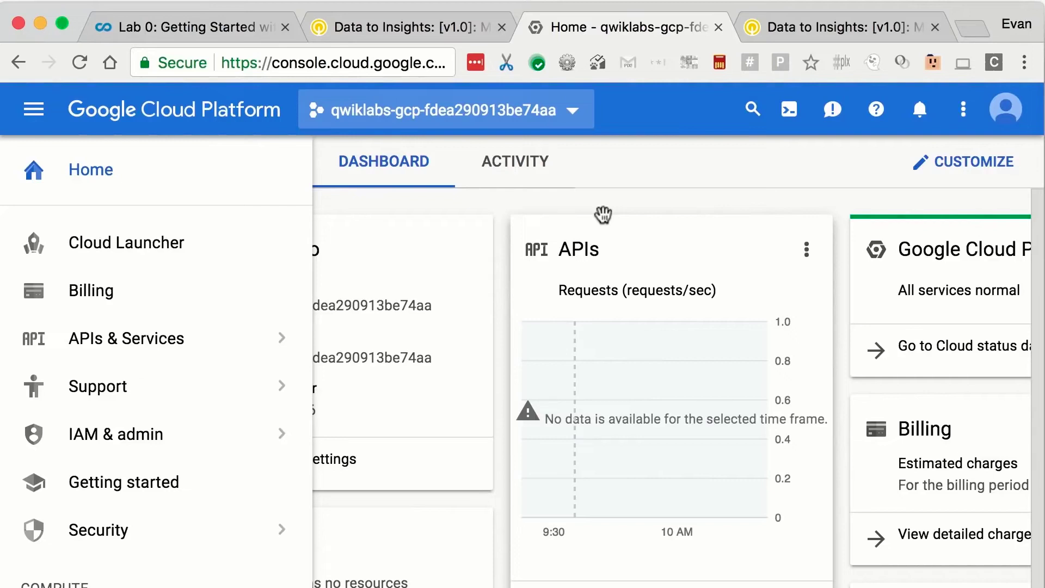
pyautogui.click(27, 123)
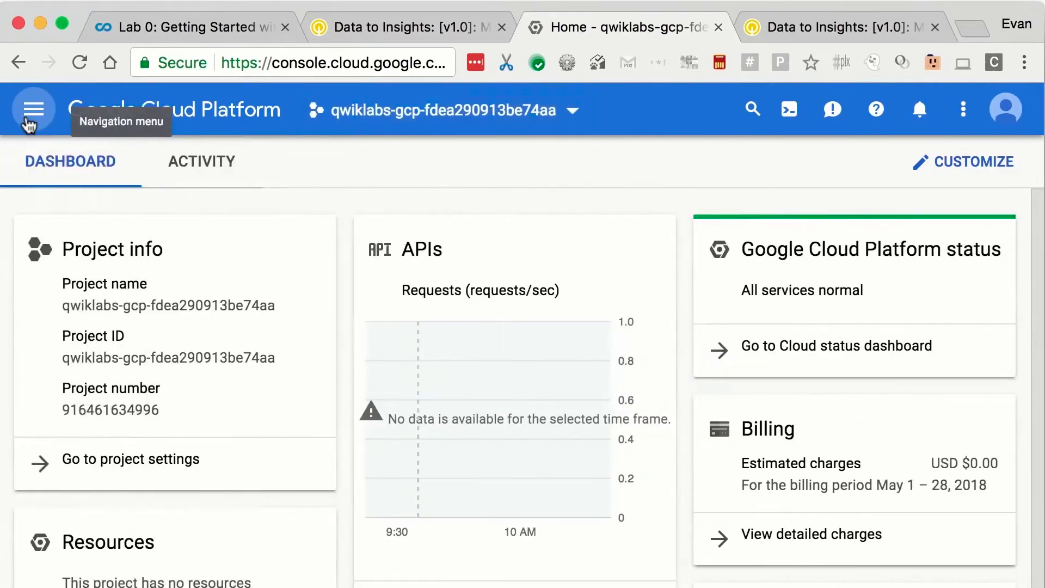
pyautogui.click(27, 124)
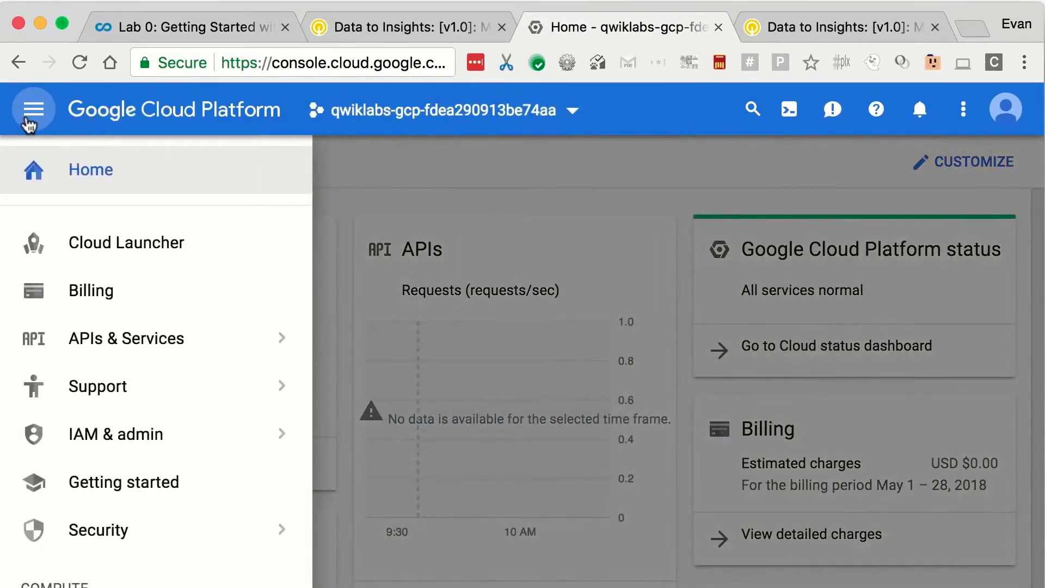
pyautogui.click(36, 114)
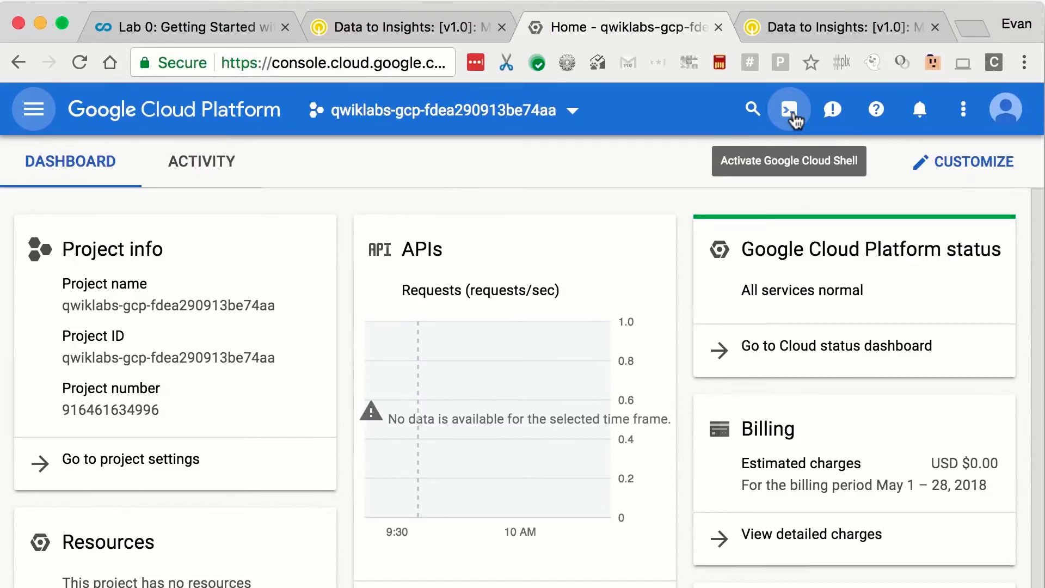
pyautogui.click(428, 28)
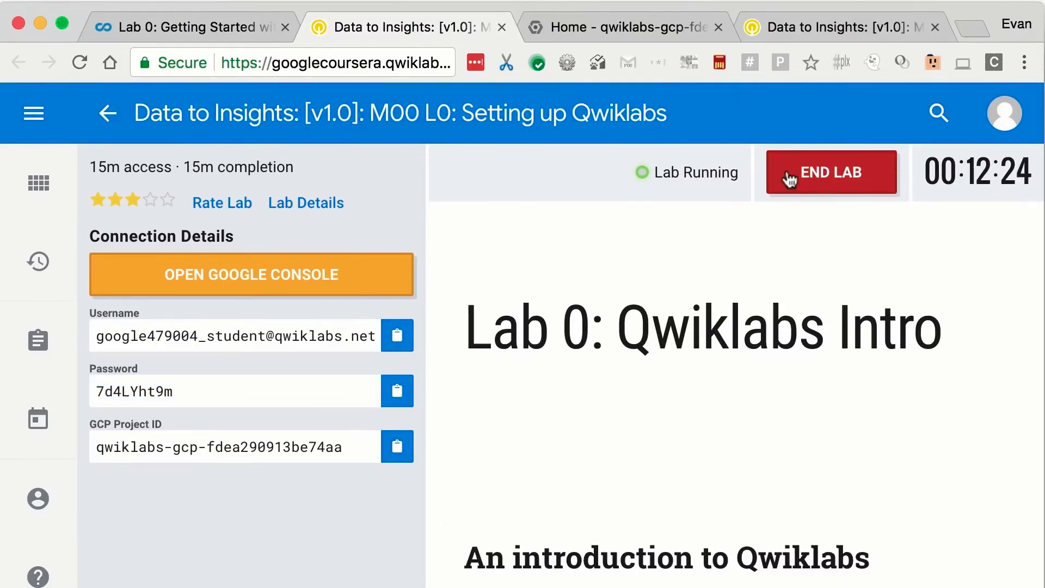
# Step: End the running lab, confirm it, and skip the rating dialog without submitting
pyautogui.click(789, 178)
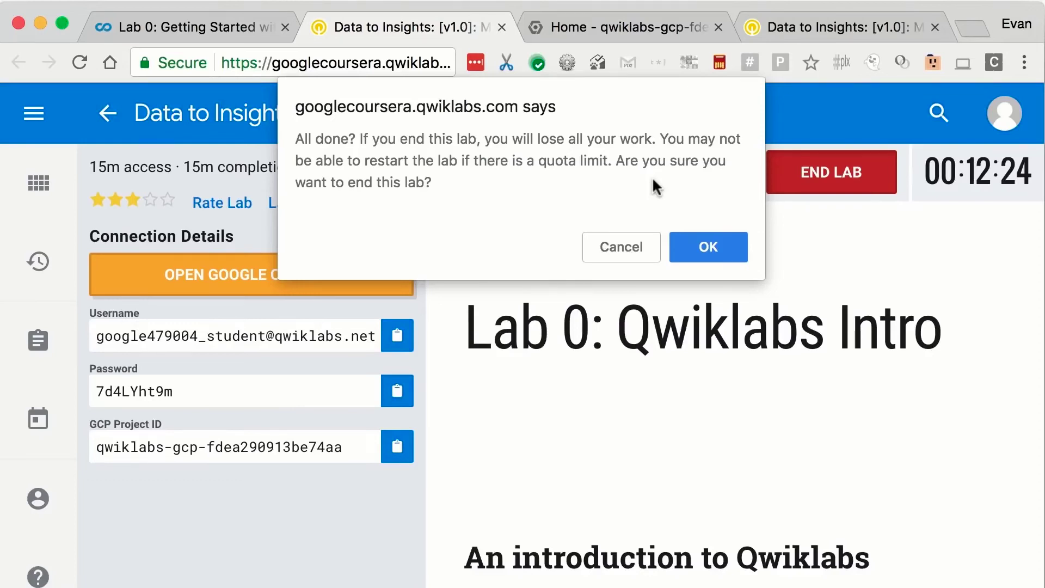
pyautogui.click(702, 247)
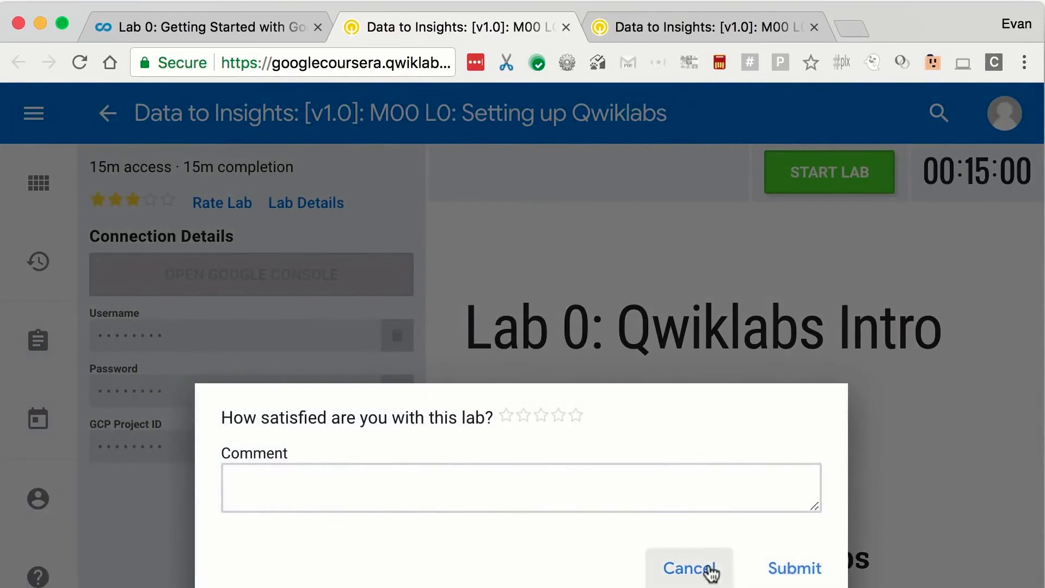
pyautogui.click(710, 572)
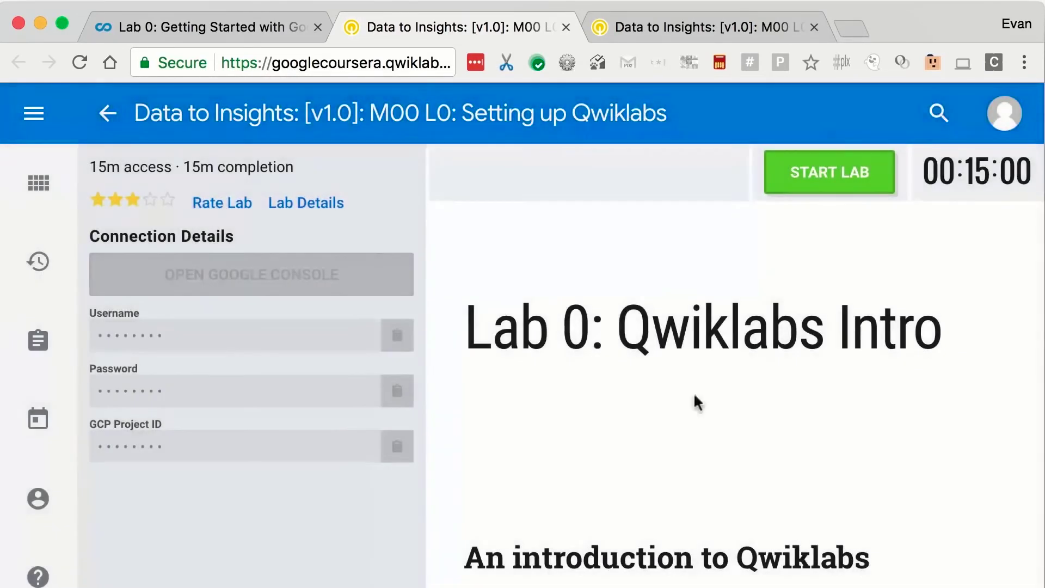